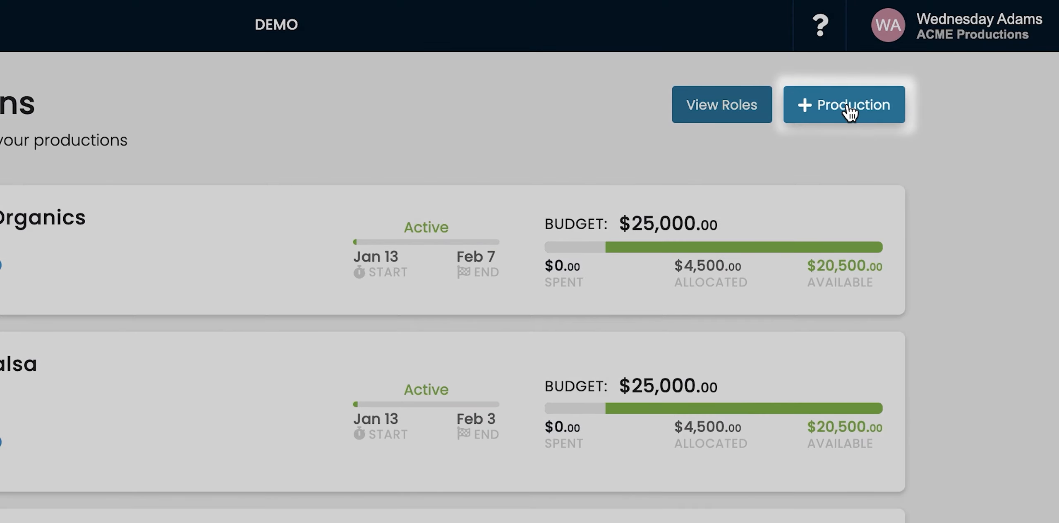
Start a new production named Dino Bars with job number 22-010 and PO prefix 22-010
click(850, 111)
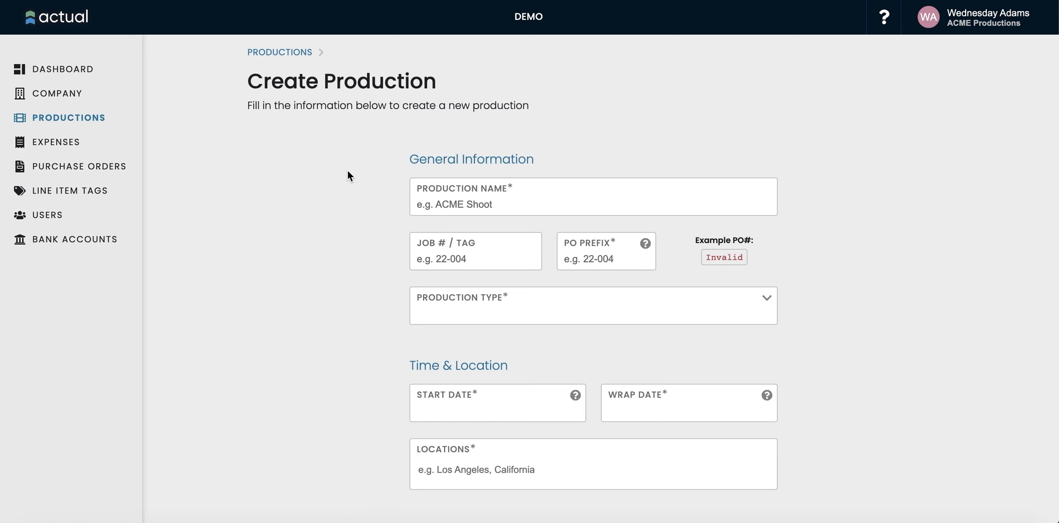
scroll(347, 171, down, 2)
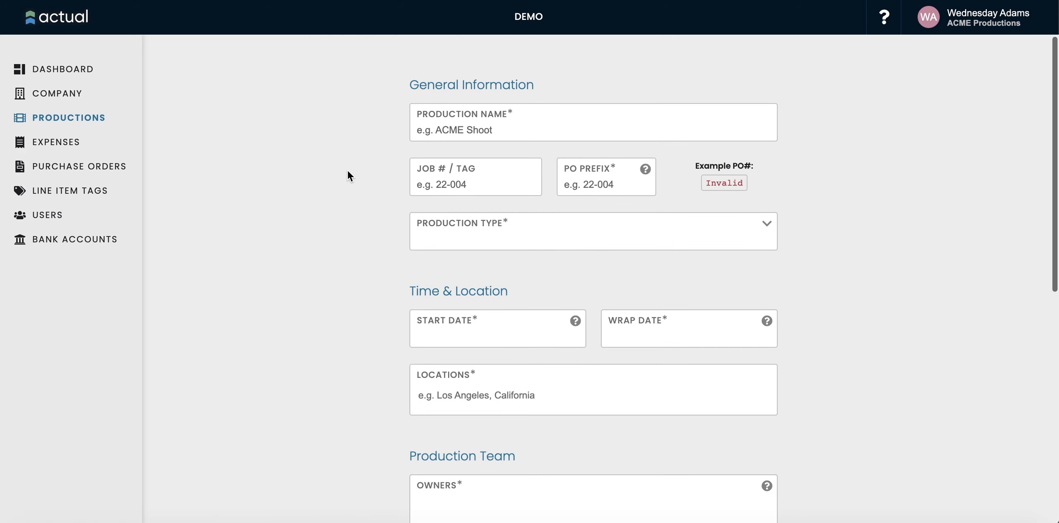
click(468, 128)
text(D)
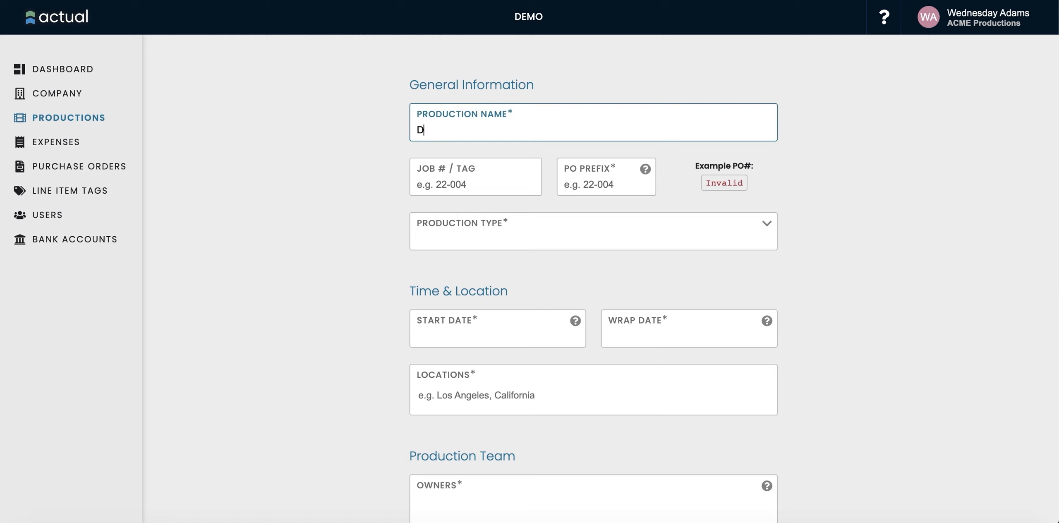
text(ino Bars)
key(Tab)
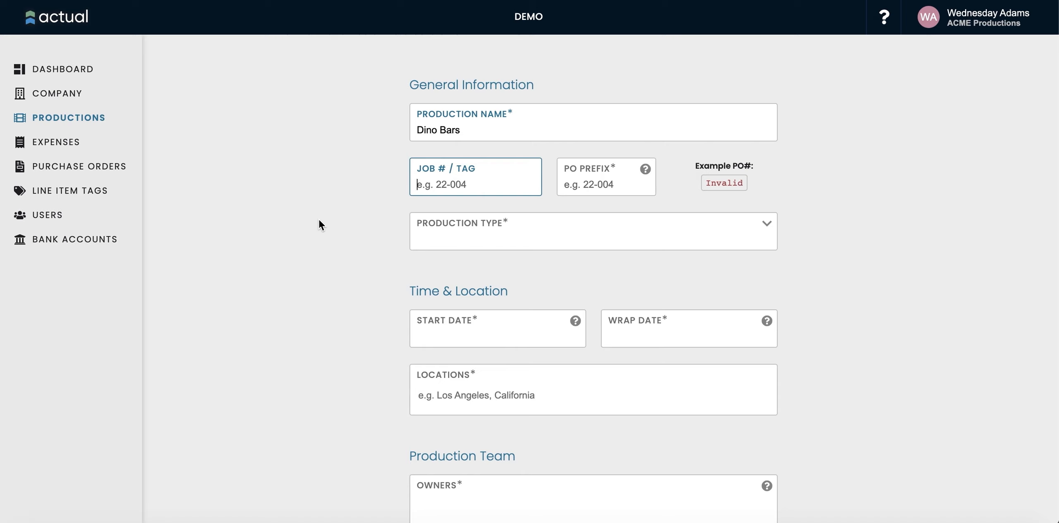
text(22-010)
key(Tab)
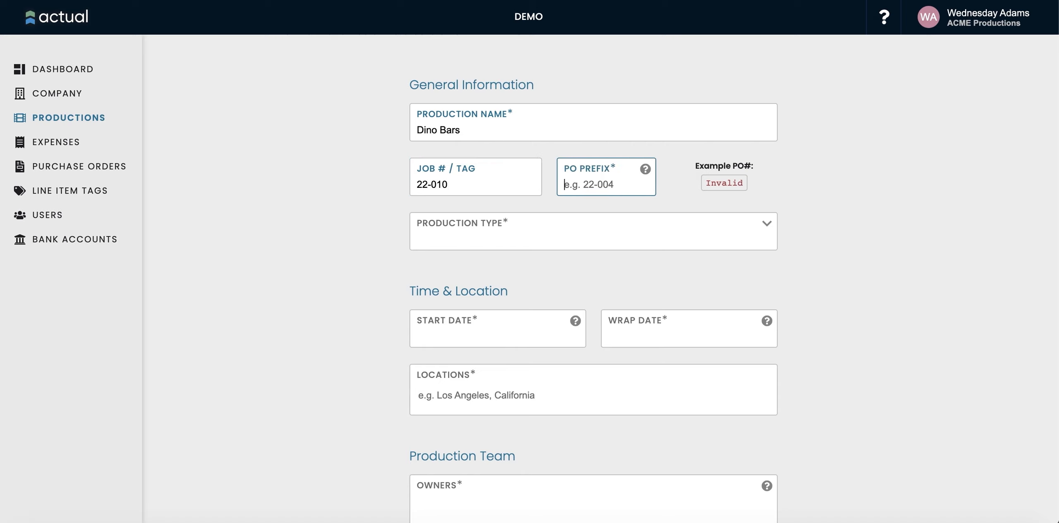
text(22-010)
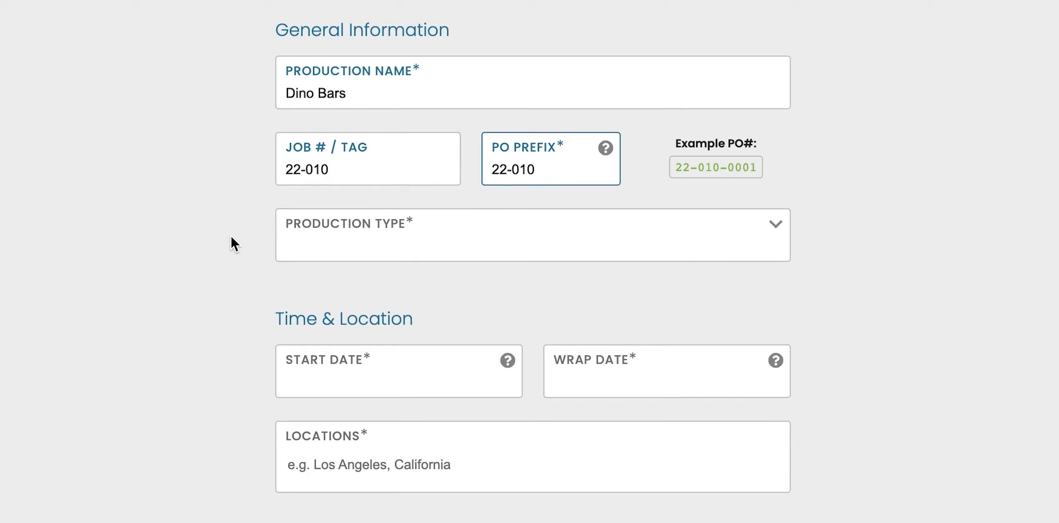
Set the production type to Commercial (AICP Classic), the start date to 01/14/2022 and the wrap date to 02/02/2022
click(331, 243)
click(331, 273)
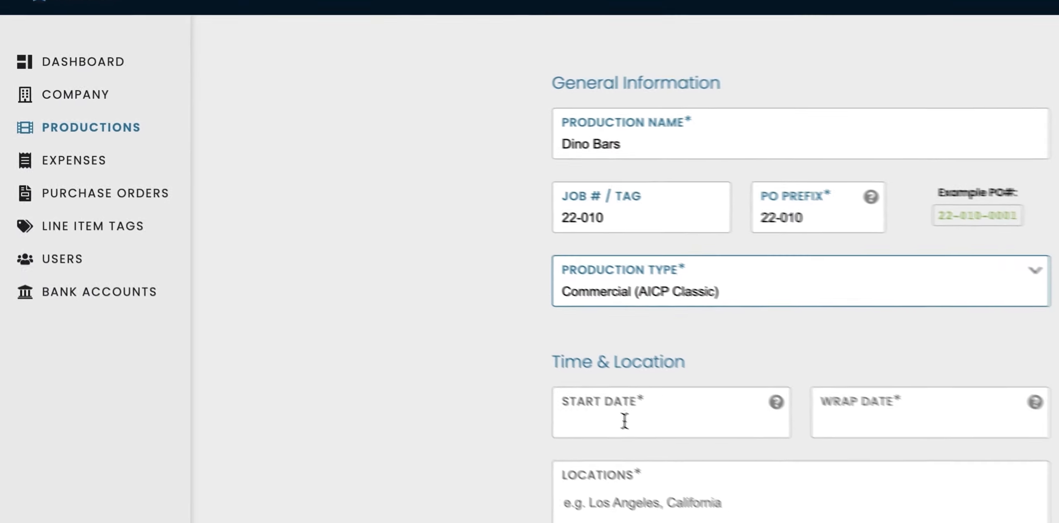
click(800, 512)
click(574, 214)
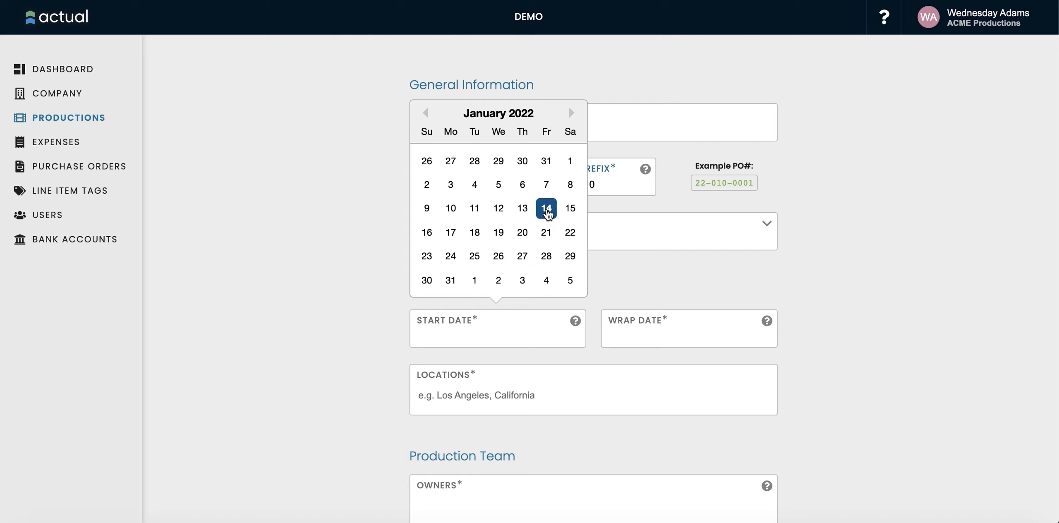
click(708, 333)
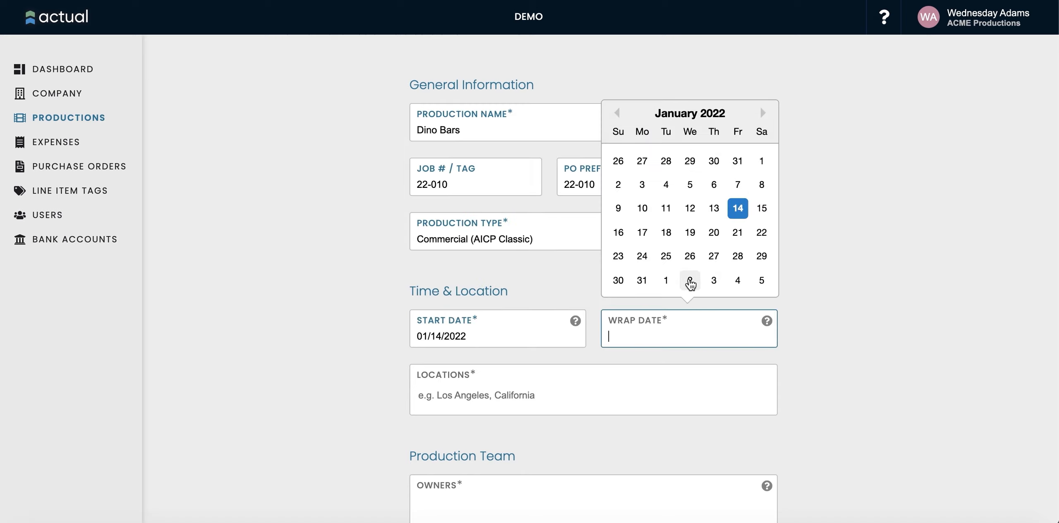
click(690, 280)
Add Chicago, IL - Cook County as the production's location
scroll(327, 325, down, 4)
click(467, 248)
text(chica)
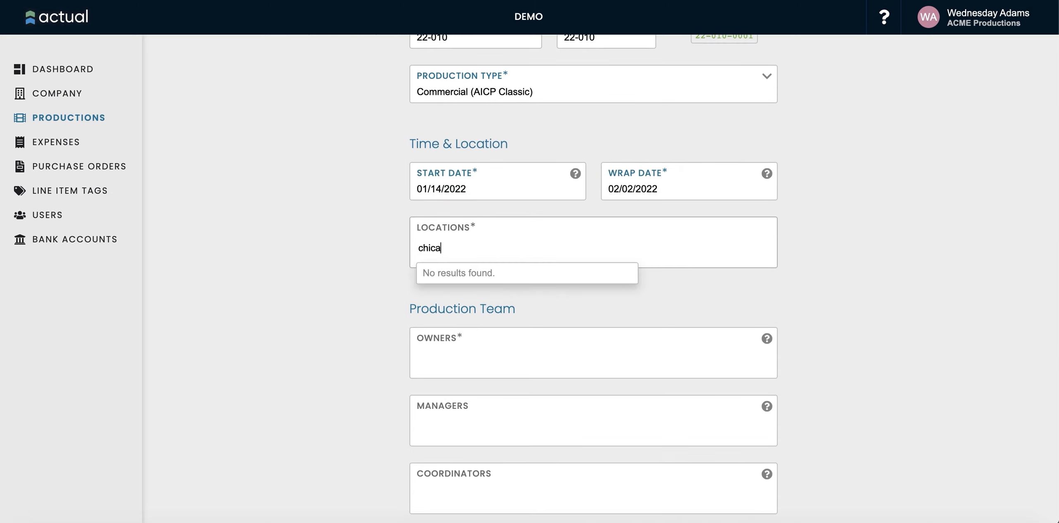
text(go)
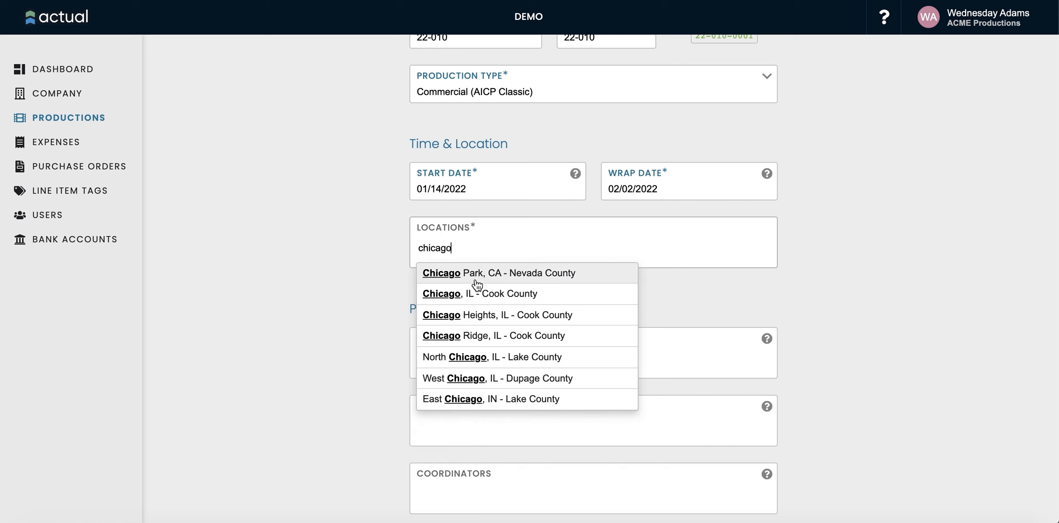
click(483, 295)
Assign two owners to the production team: the signed-in account holder and one other company user
scroll(337, 304, down, 2)
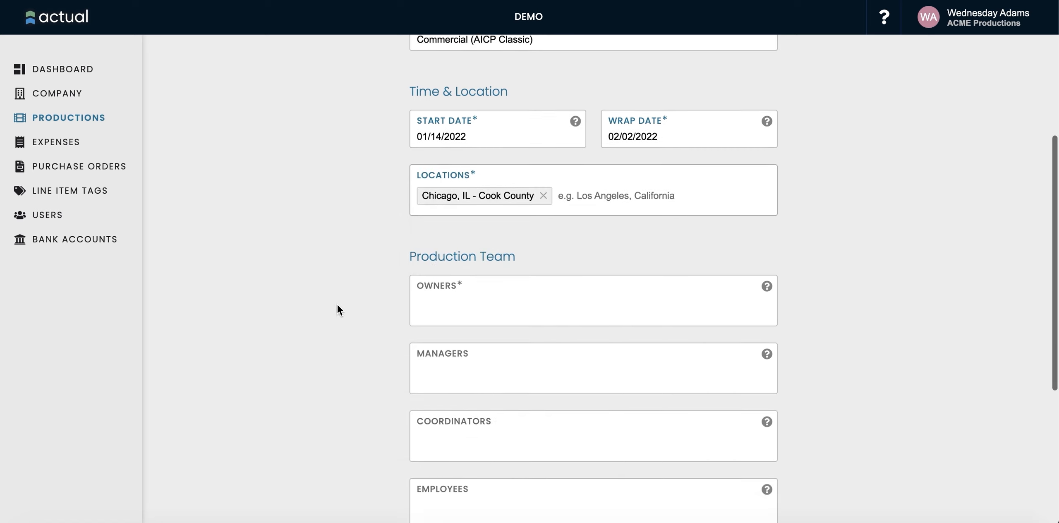
click(457, 311)
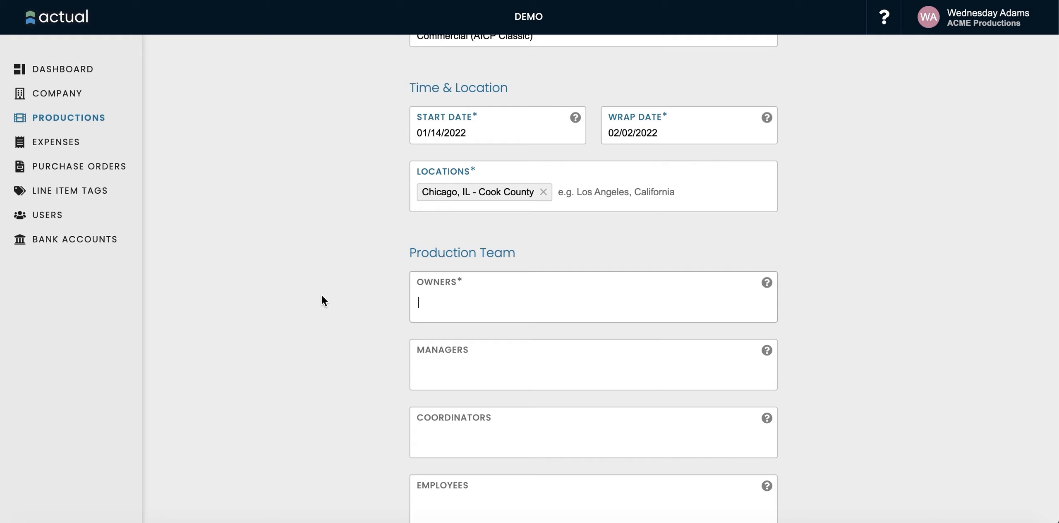
scroll(321, 295, down, 2)
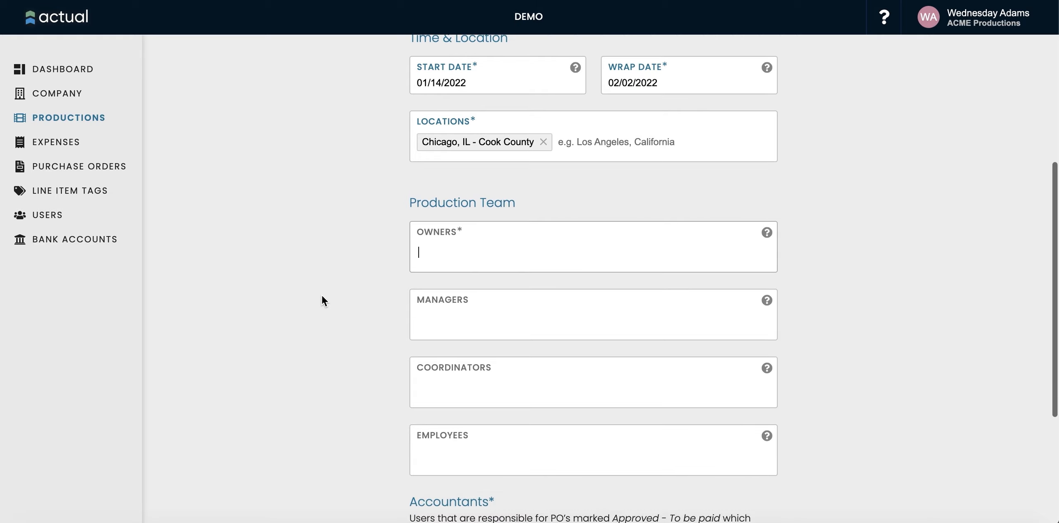
text(wed)
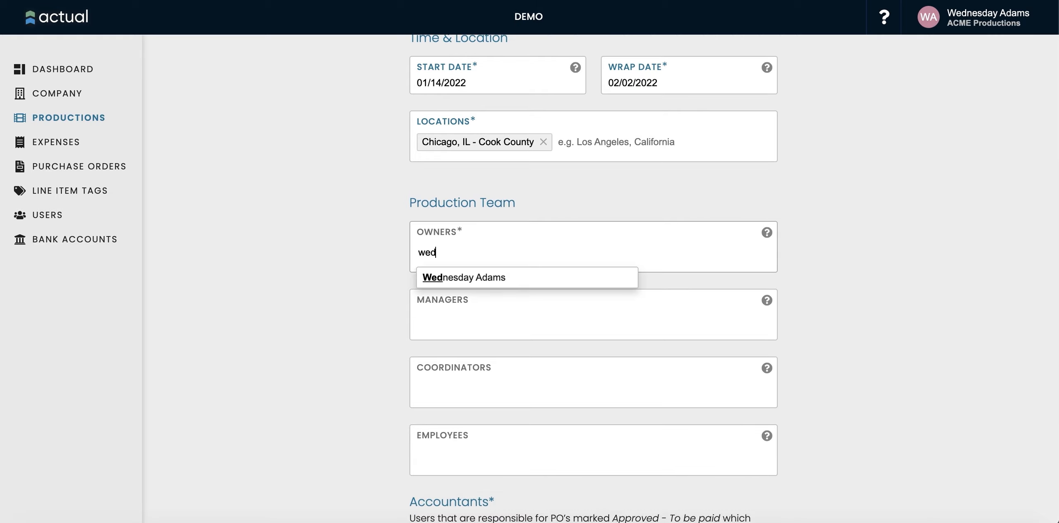
key(Return)
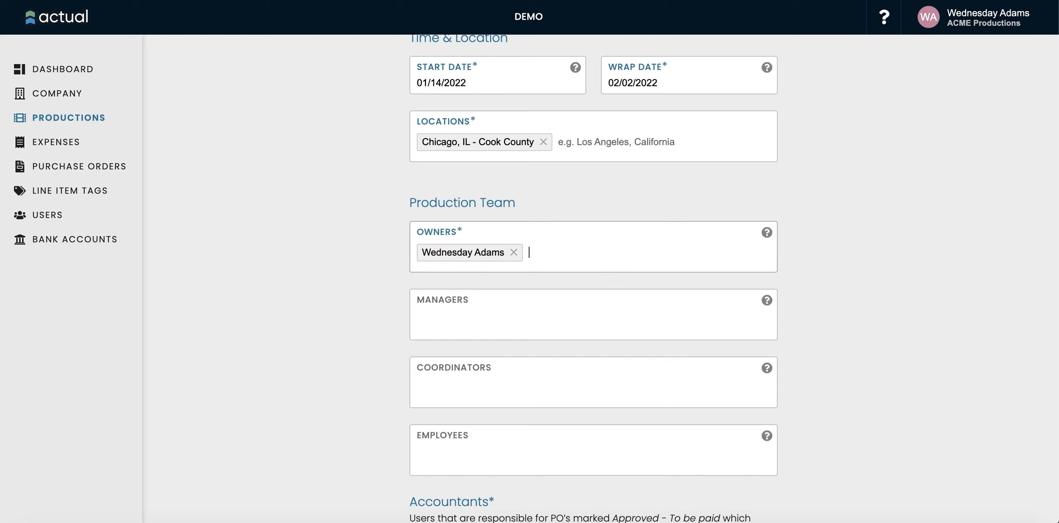
text(frank)
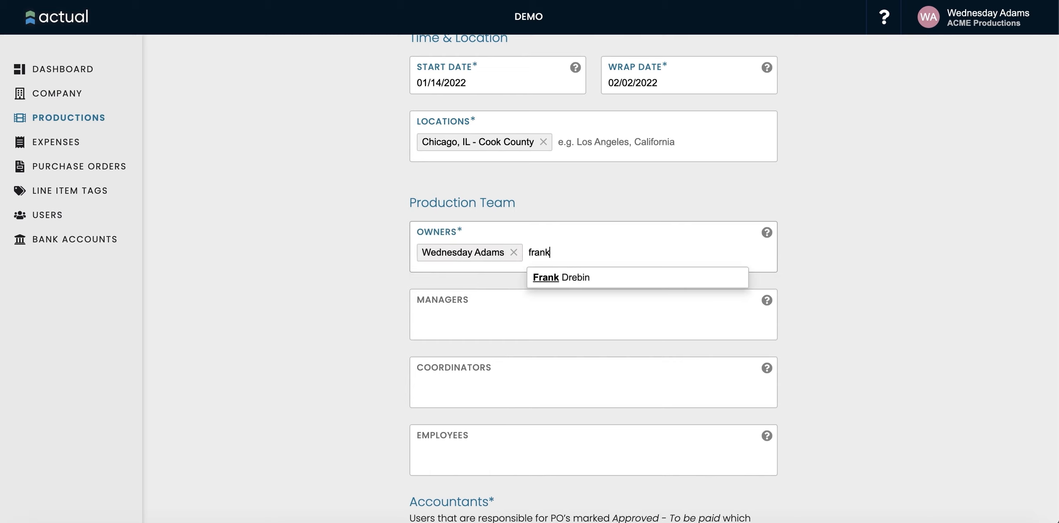
key(Return)
Assign two company users as managers on the production team
scroll(329, 326, down, 3)
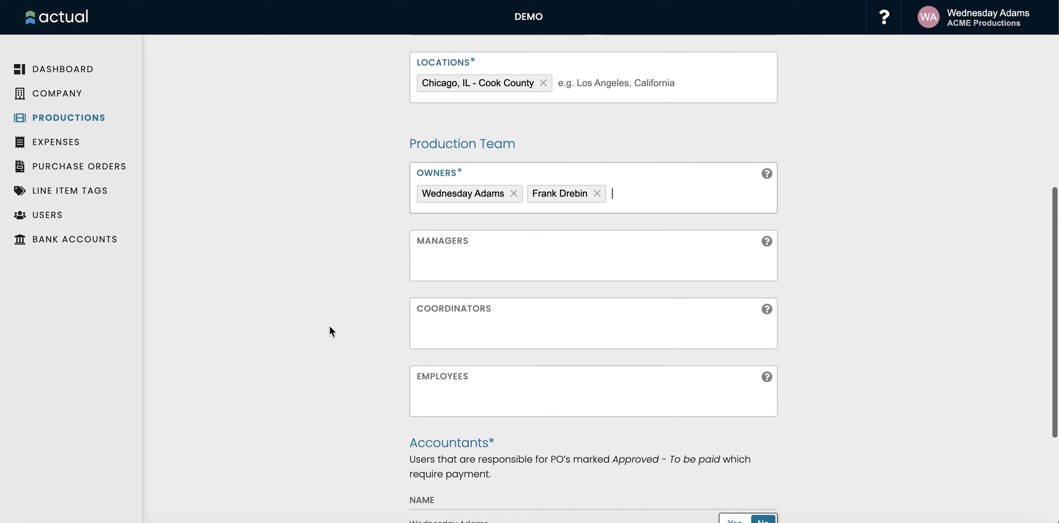
click(450, 270)
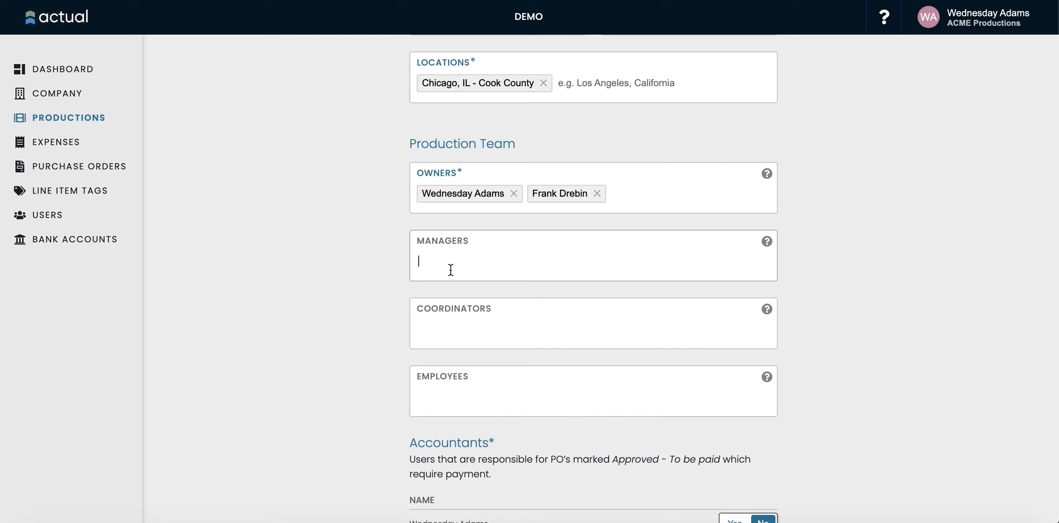
text(pen)
key(Return)
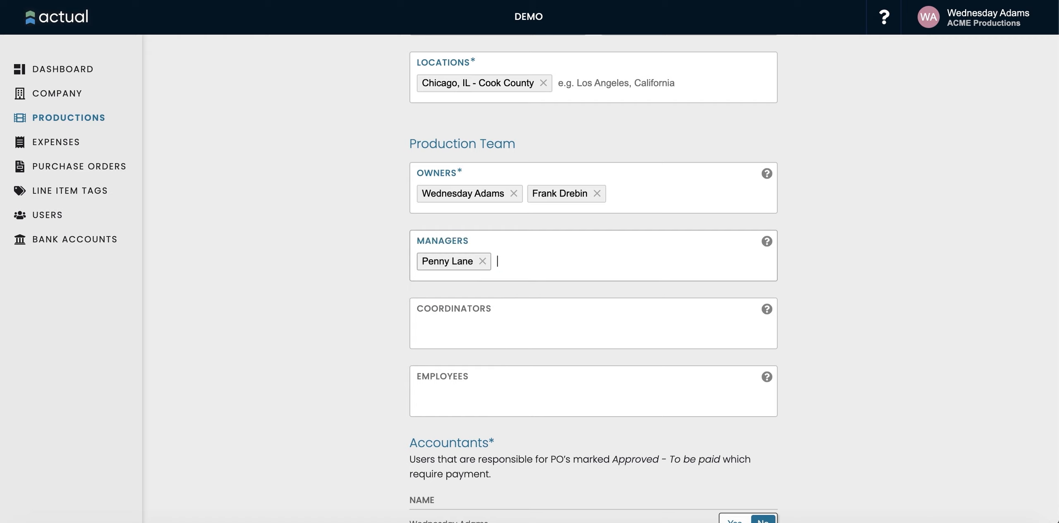
text(axe)
key(Return)
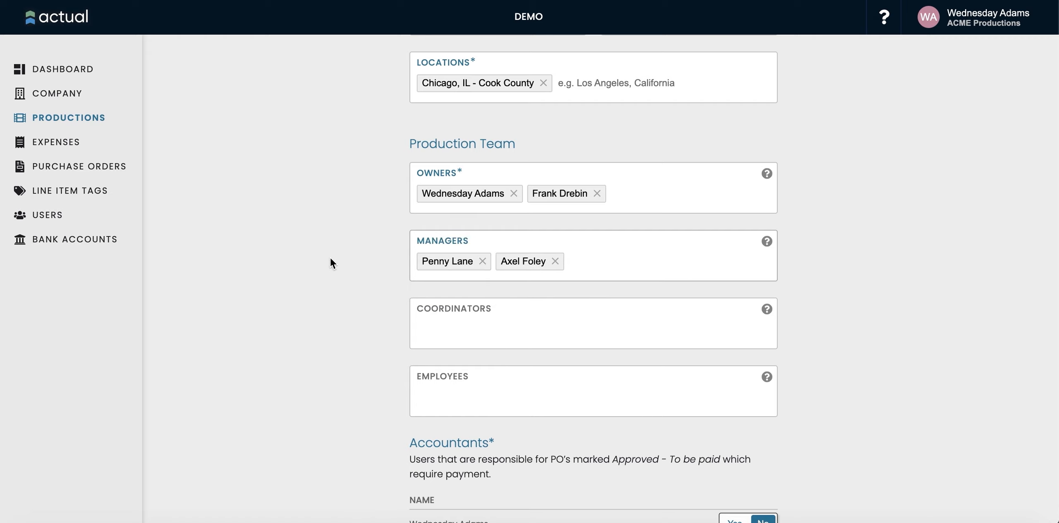
Make the second owner the production's accountant and create the production
scroll(330, 260, down, 6)
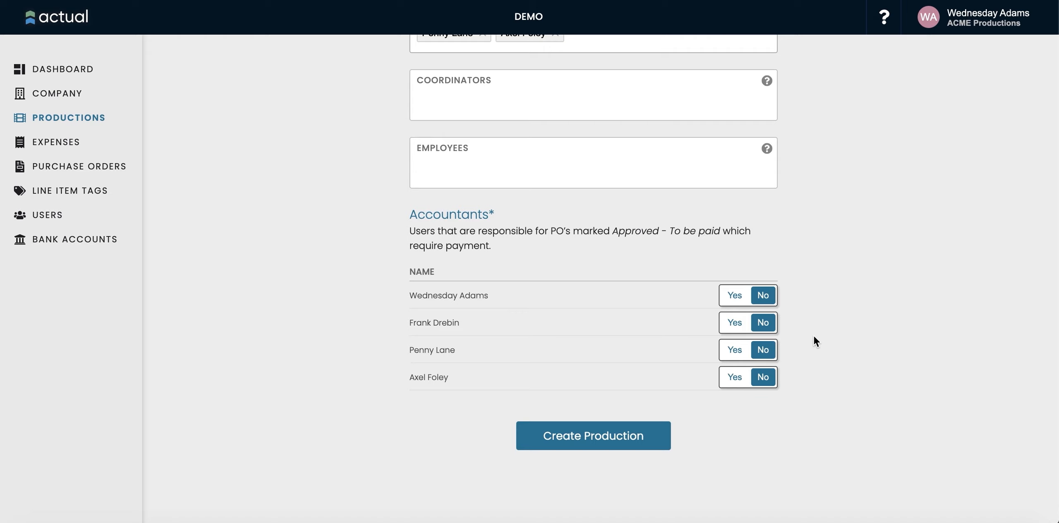
click(735, 323)
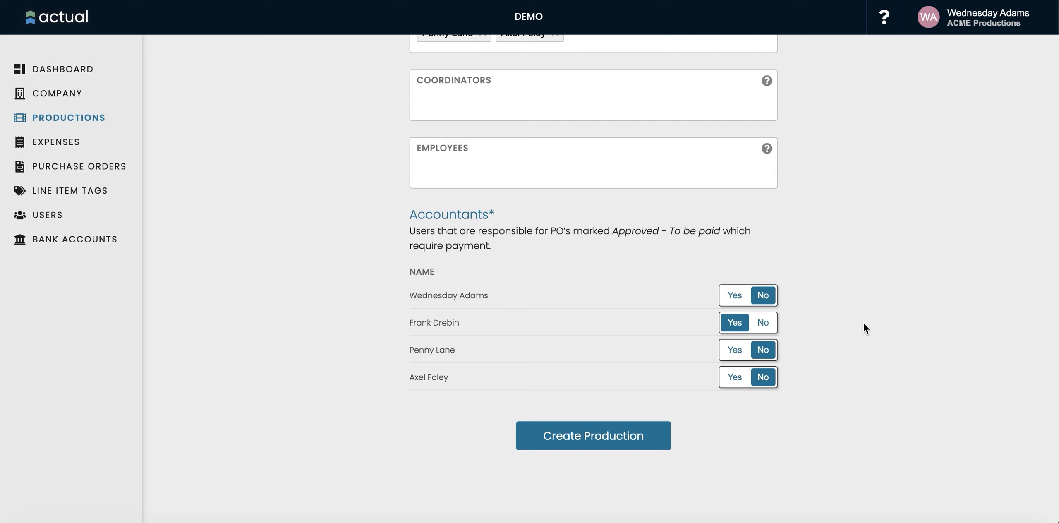
click(589, 441)
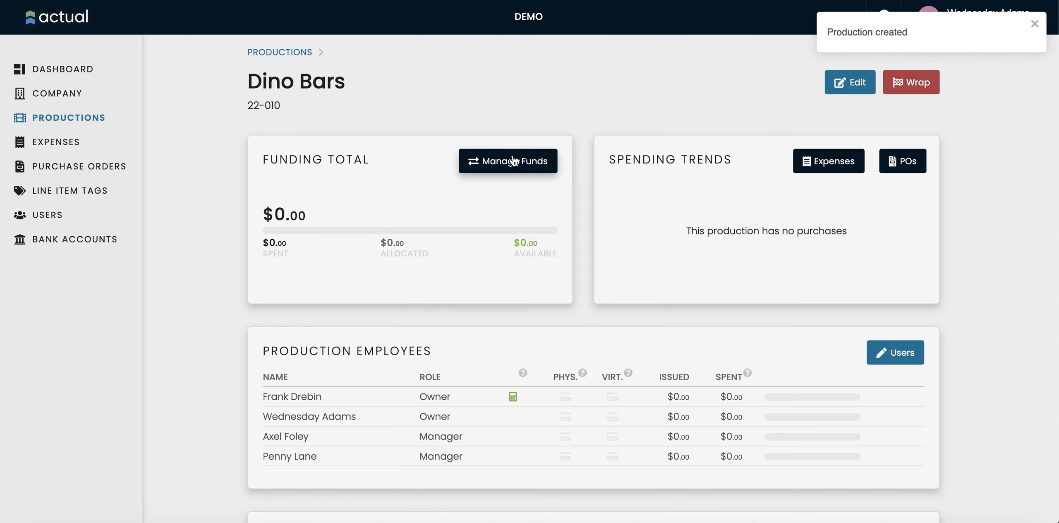
Prepare a funding transfer for Dino Bars with Company: ACME Productions as the source account and $30000 as the amount
click(500, 167)
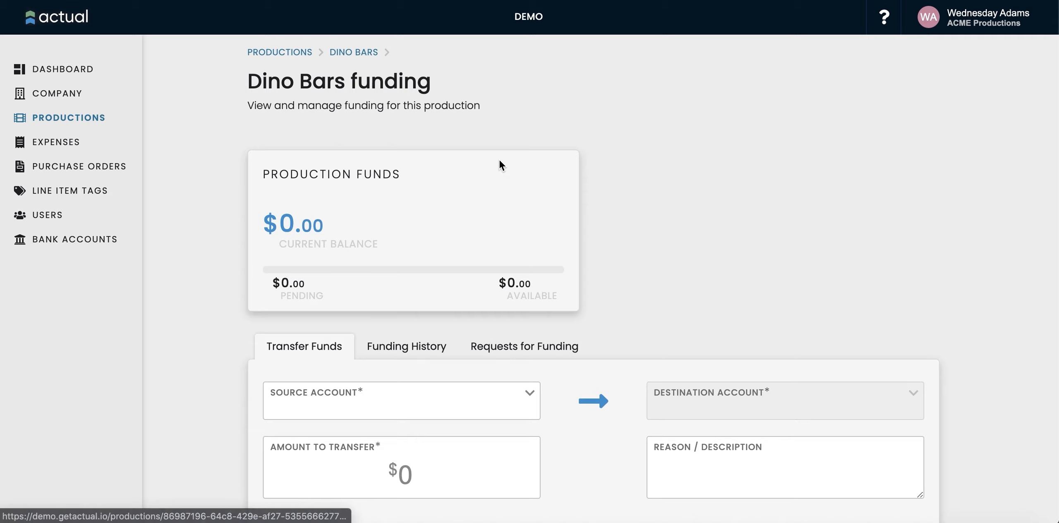
scroll(397, 198, down, 3)
click(390, 314)
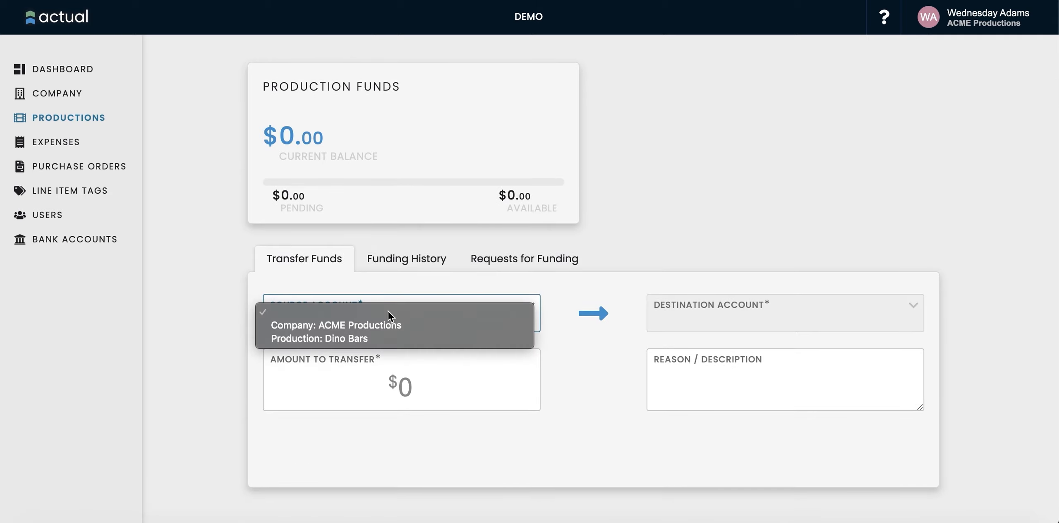
click(390, 333)
scroll(389, 334, down, 1)
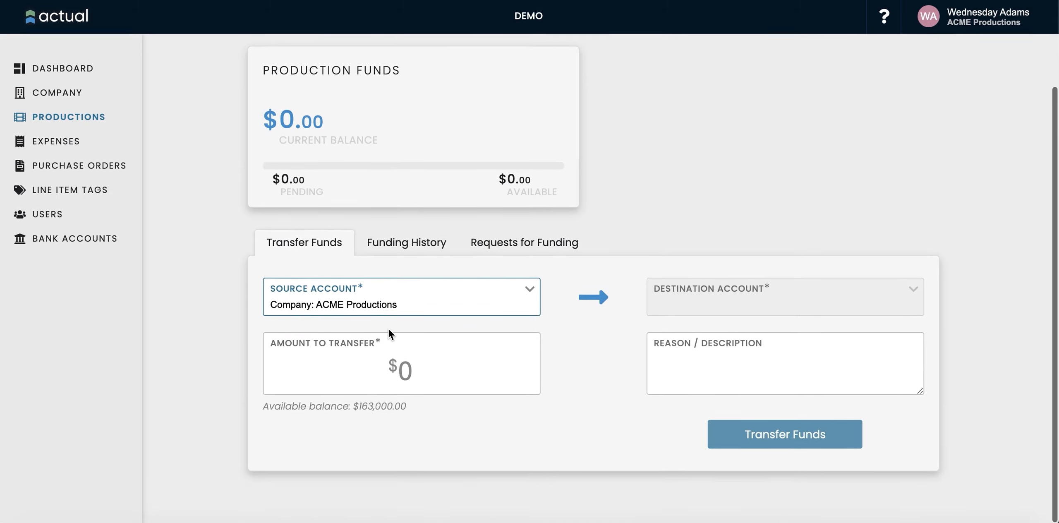
click(400, 371)
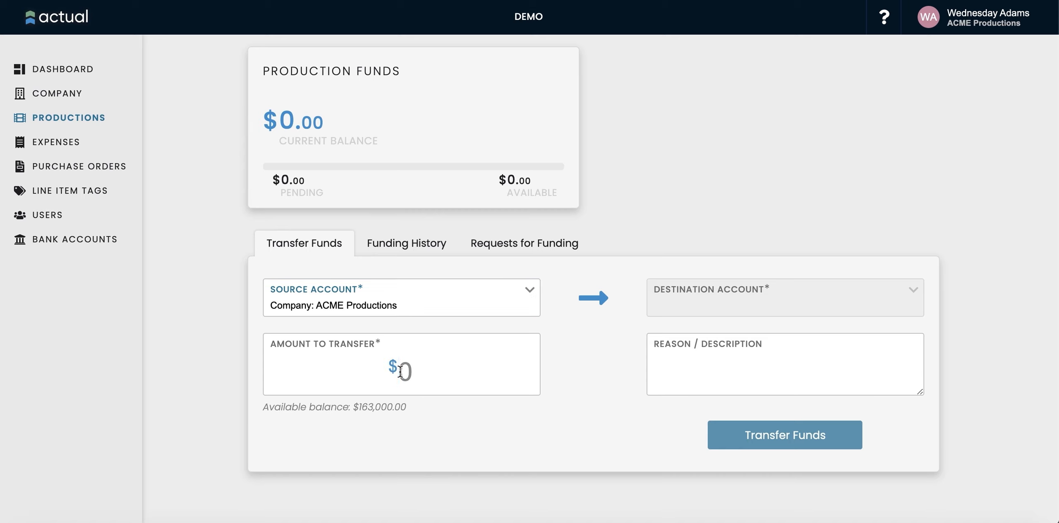
text(30000)
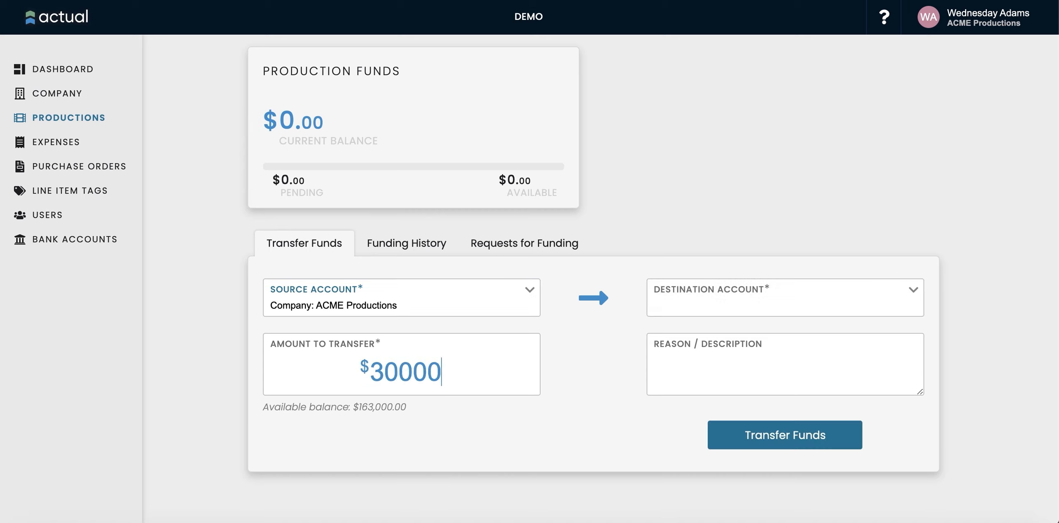
Set Production: Dino Bars as the destination, describe the transfer as "Dino Bars - Production Budget - #1" and submit it
click(735, 308)
click(735, 310)
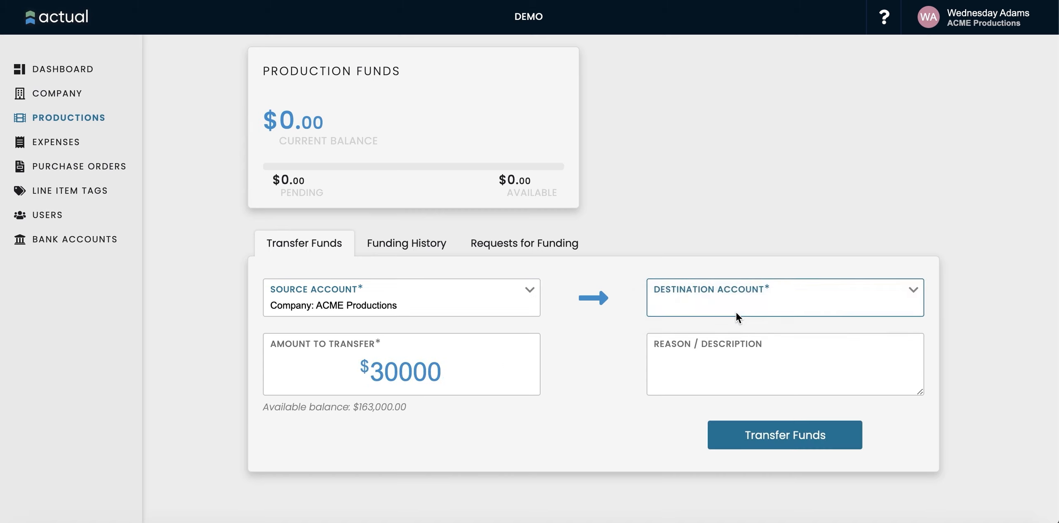
click(793, 389)
text(Din)
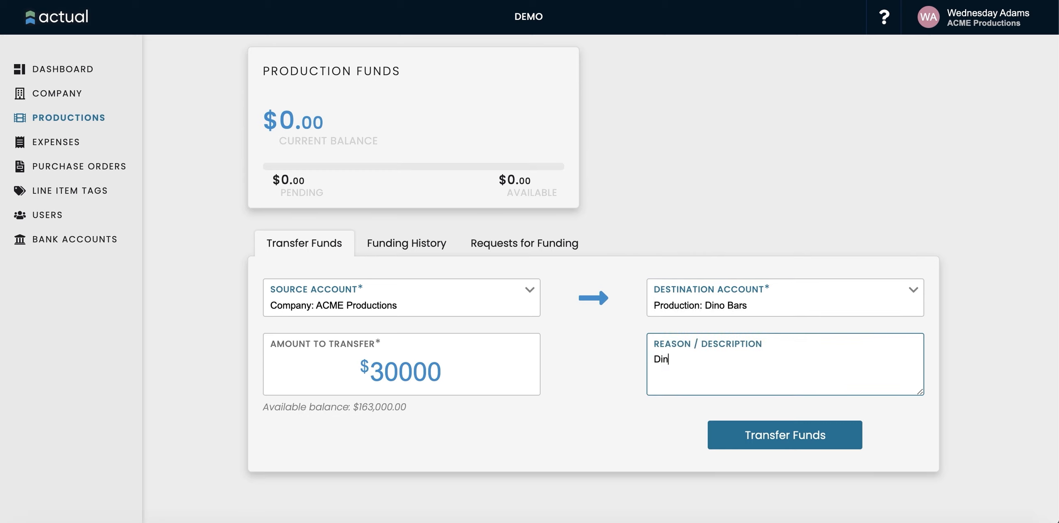
text(o Bars - Production Bug)
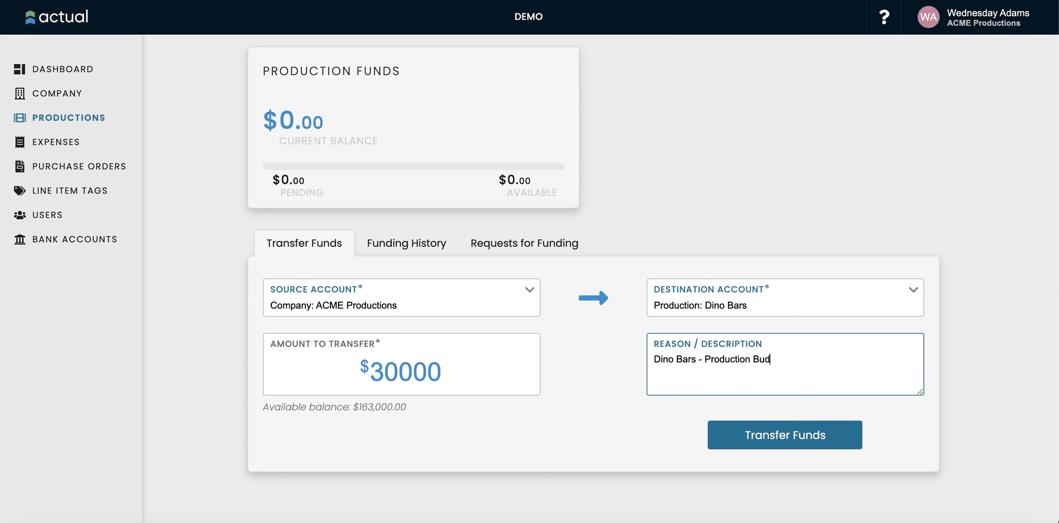
text(get - #1)
click(787, 439)
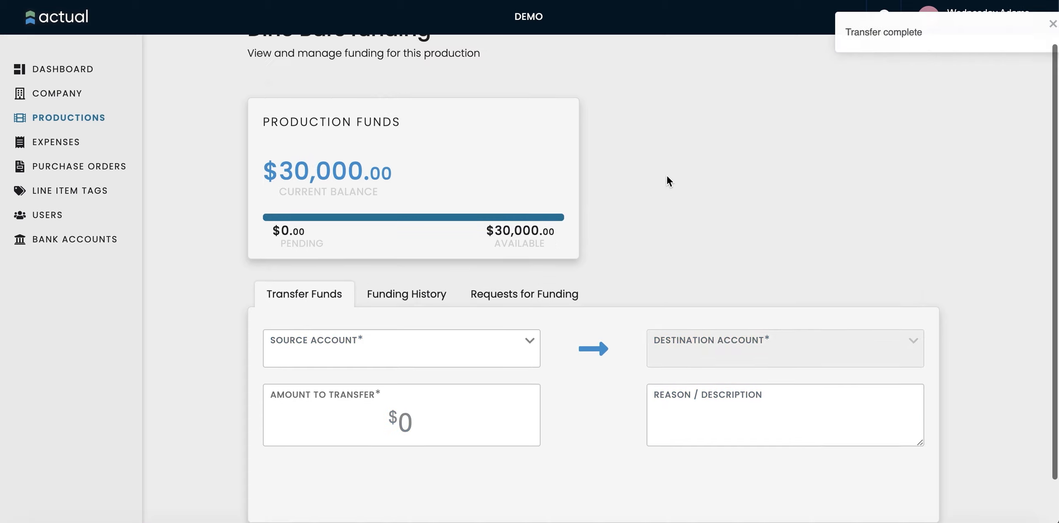
Return to the Dino Bars production overview and issue a physical card with $5000 to the first manager listed
scroll(666, 176, up, 2)
click(323, 60)
scroll(609, 225, down, 2)
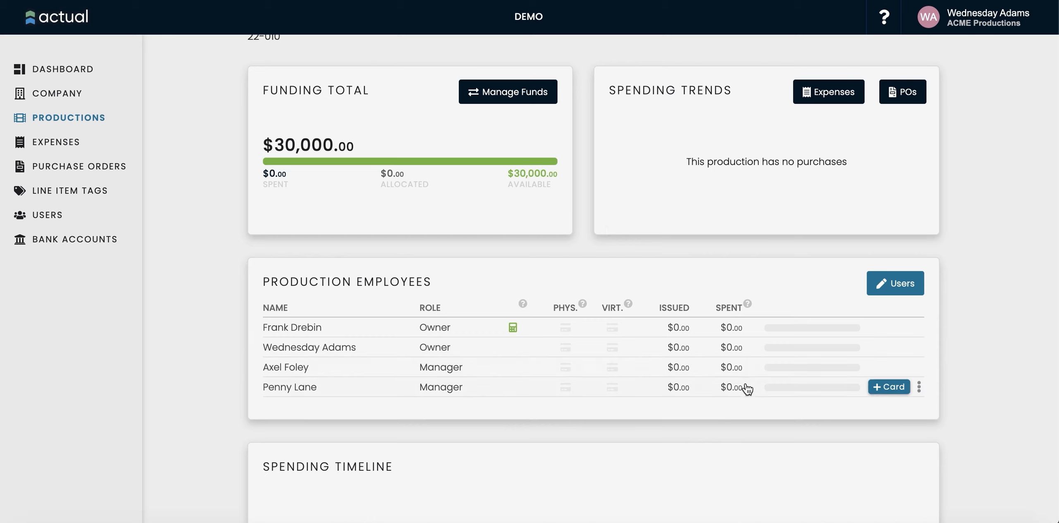
click(888, 367)
scroll(528, 289, down, 10)
click(519, 412)
text(5000)
click(534, 488)
mouse_move(855, 392)
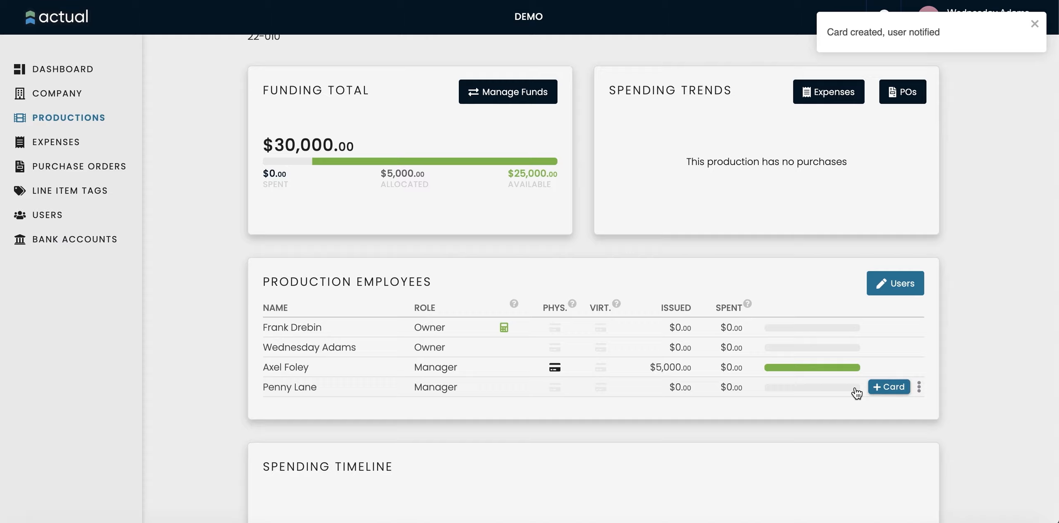
Issue a virtual card with $2000 to the second manager listed in the Dino Bars production
click(886, 388)
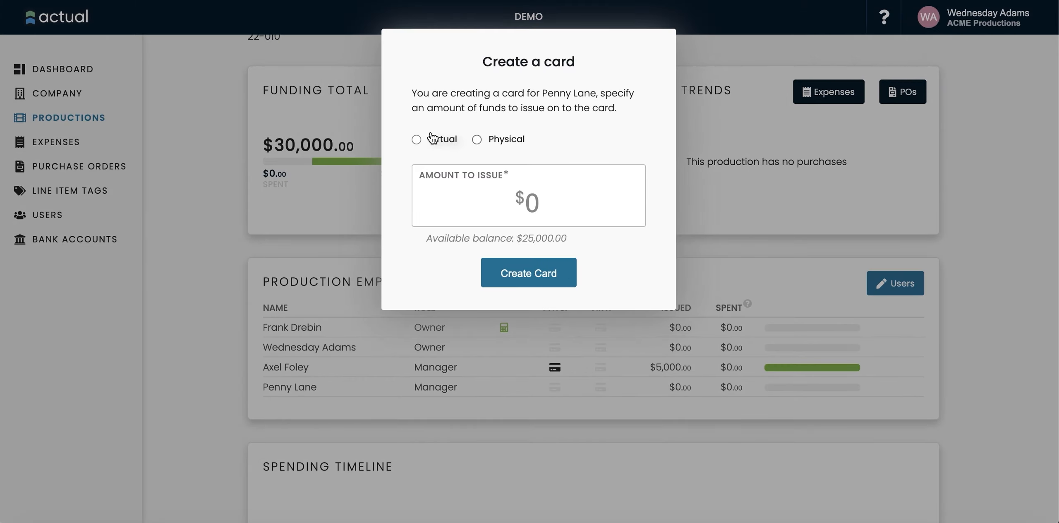
click(428, 139)
click(530, 202)
text(2000)
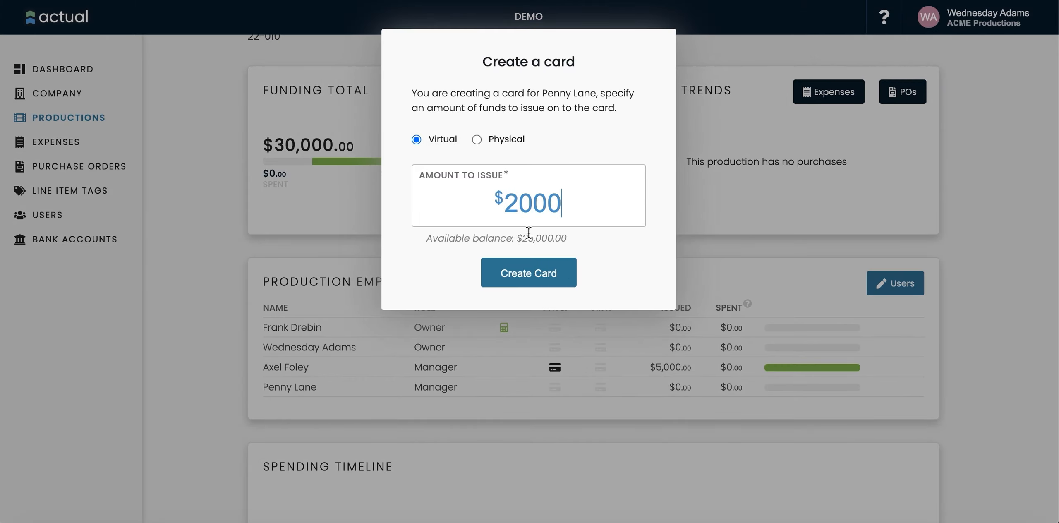
click(521, 269)
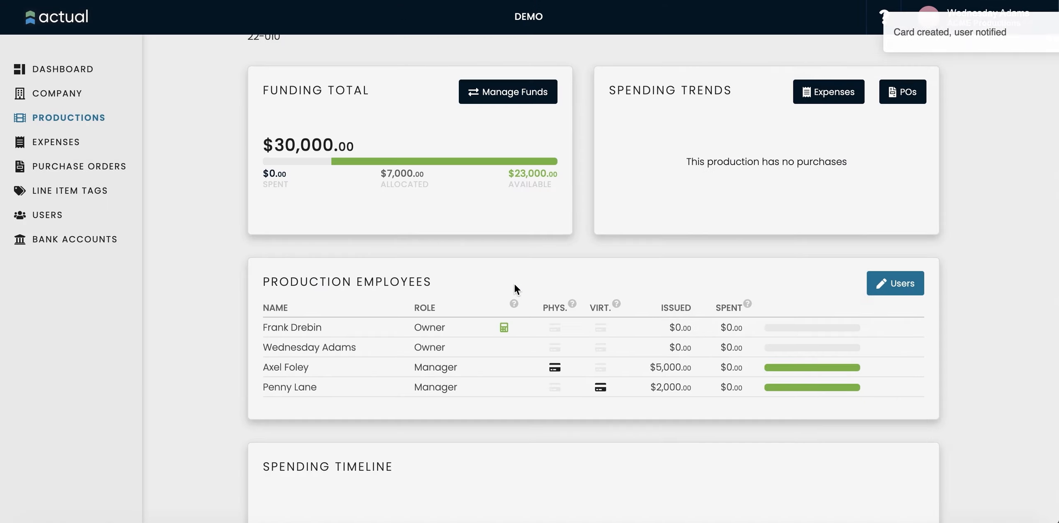
View the second manager's funding and virtual card details, and return to the Dino Bars production overview
click(473, 389)
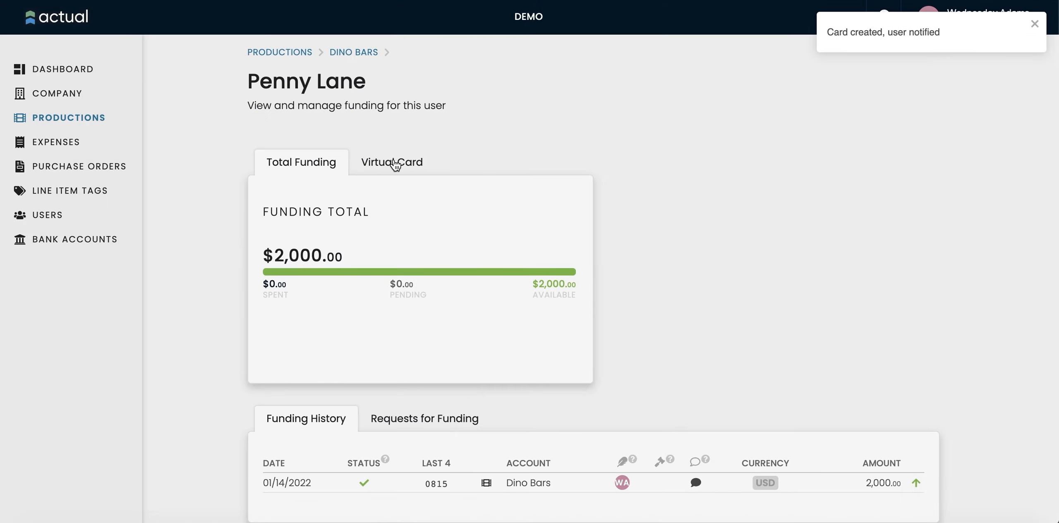
click(414, 158)
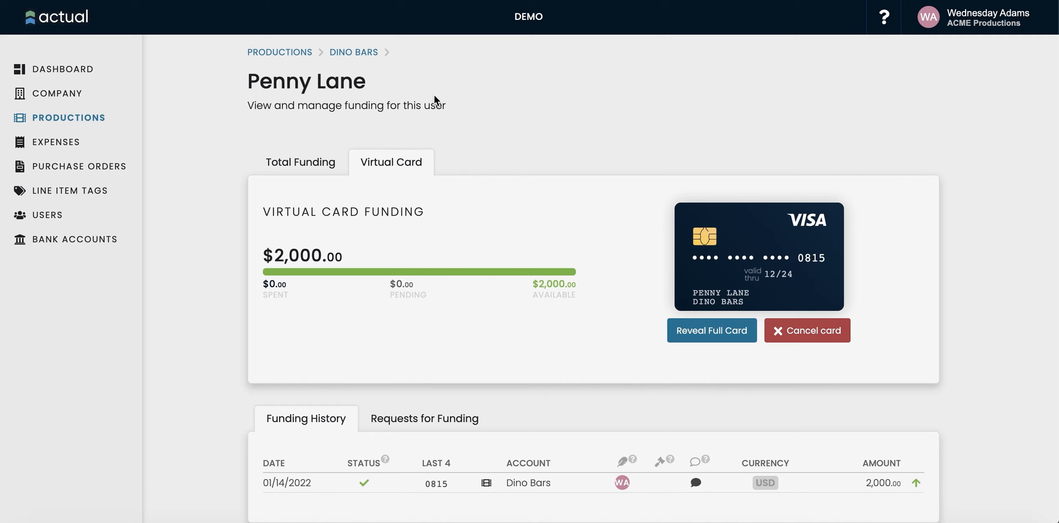
click(367, 53)
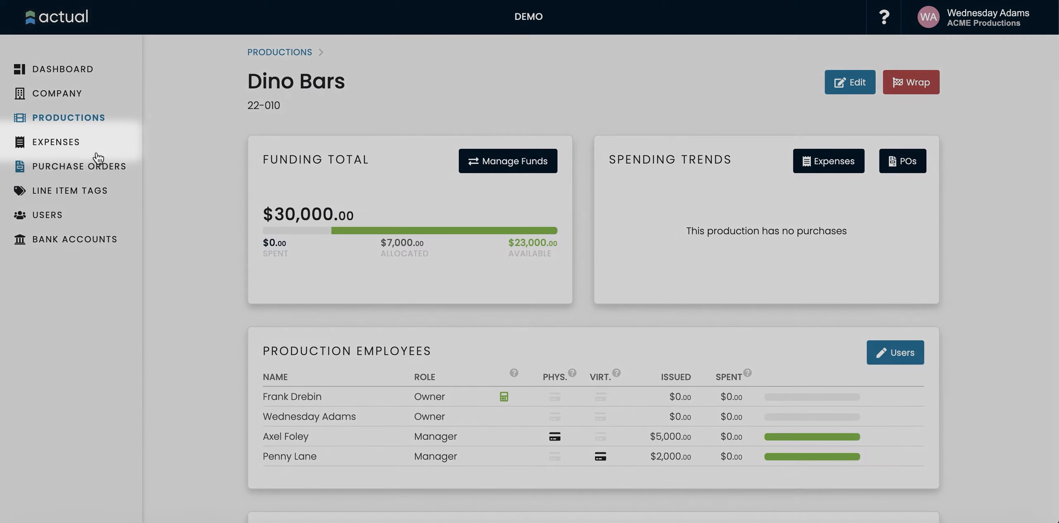
Show the company's expenses filtered to the Fuji Air production and the second person in its user list
click(62, 142)
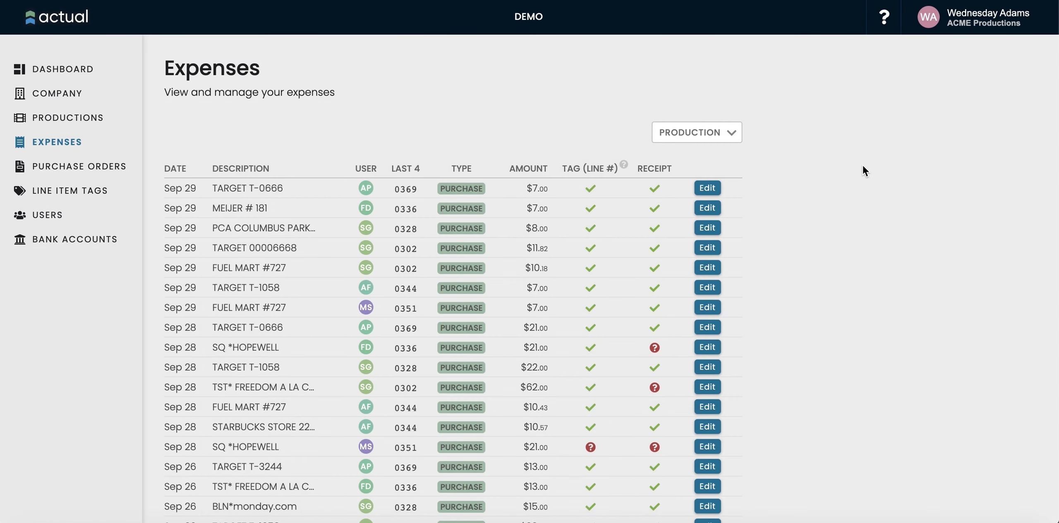
click(715, 133)
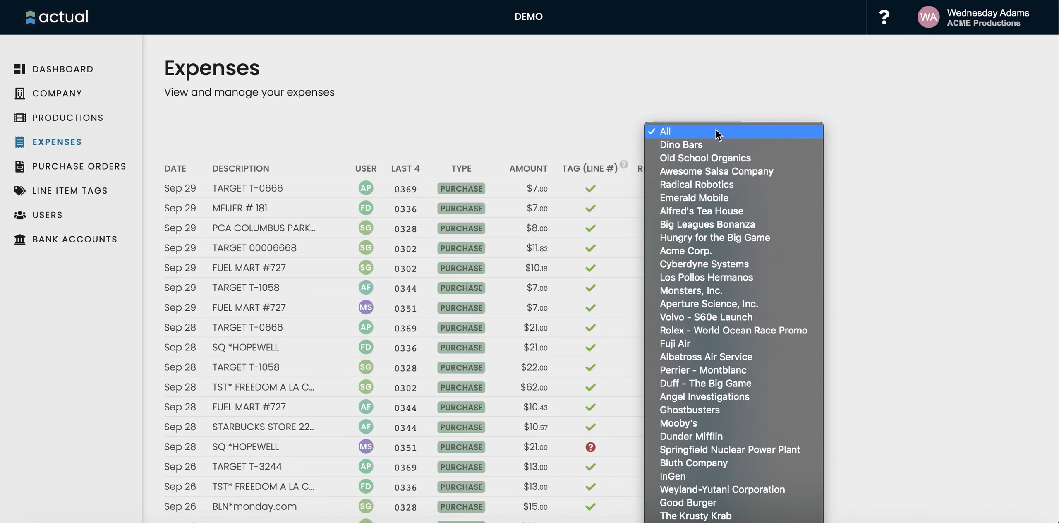
click(717, 348)
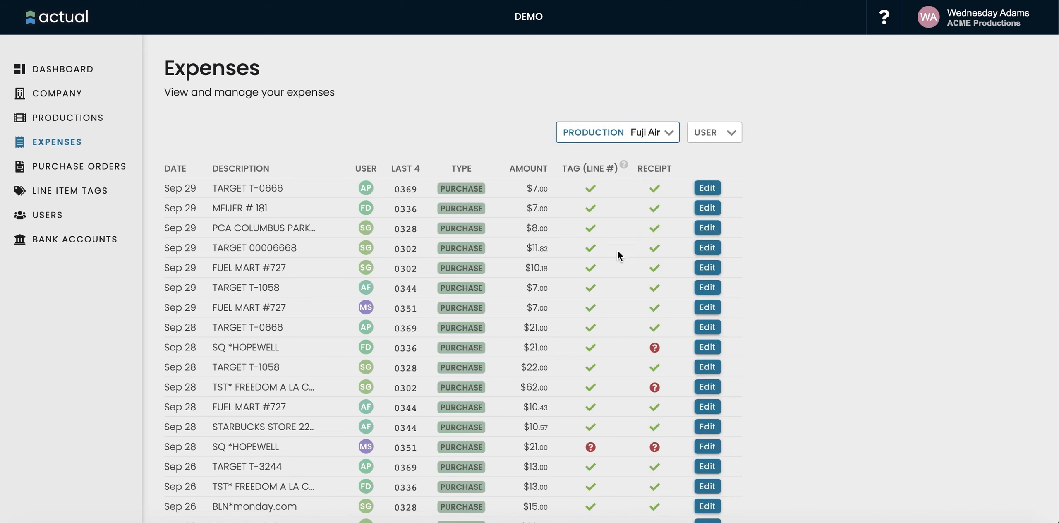
scroll(465, 137, down, 2)
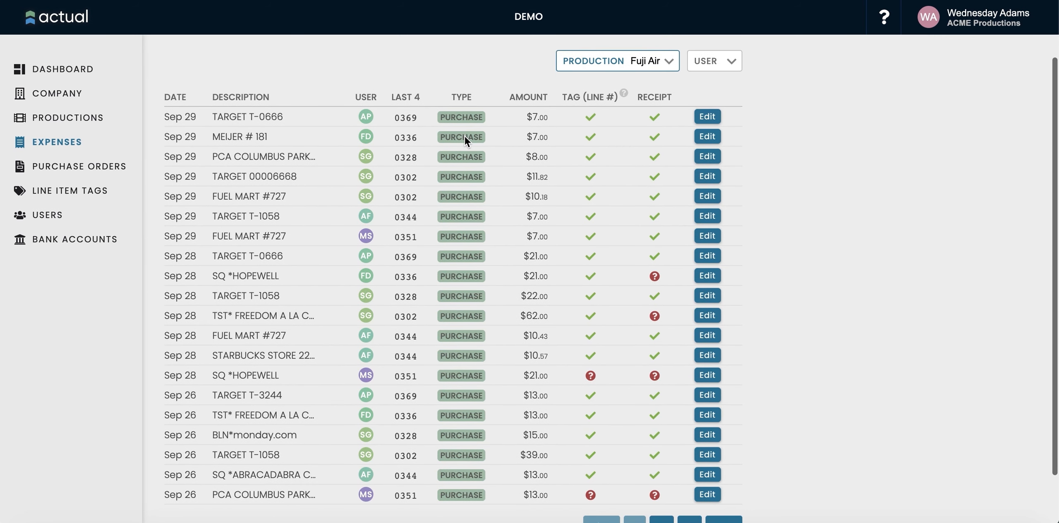
click(729, 62)
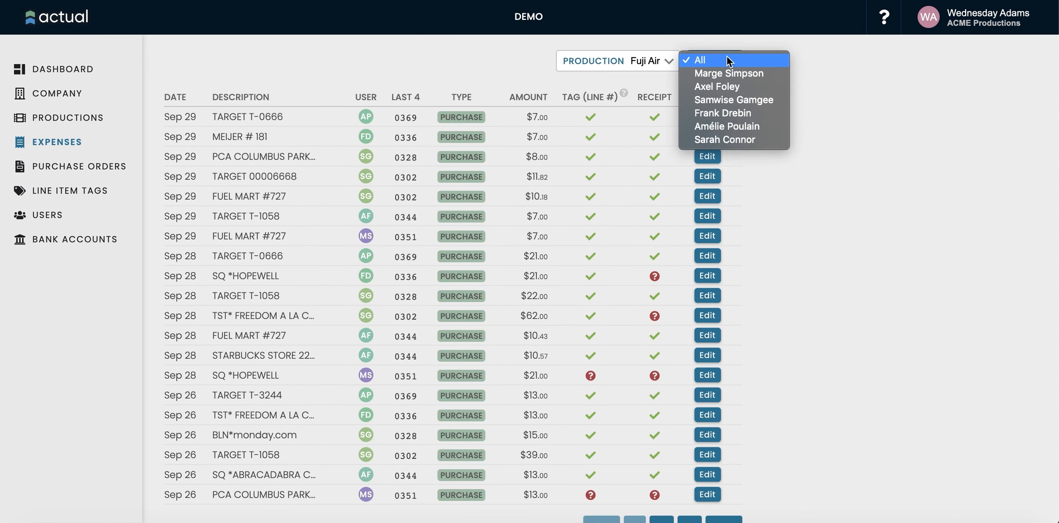
click(725, 87)
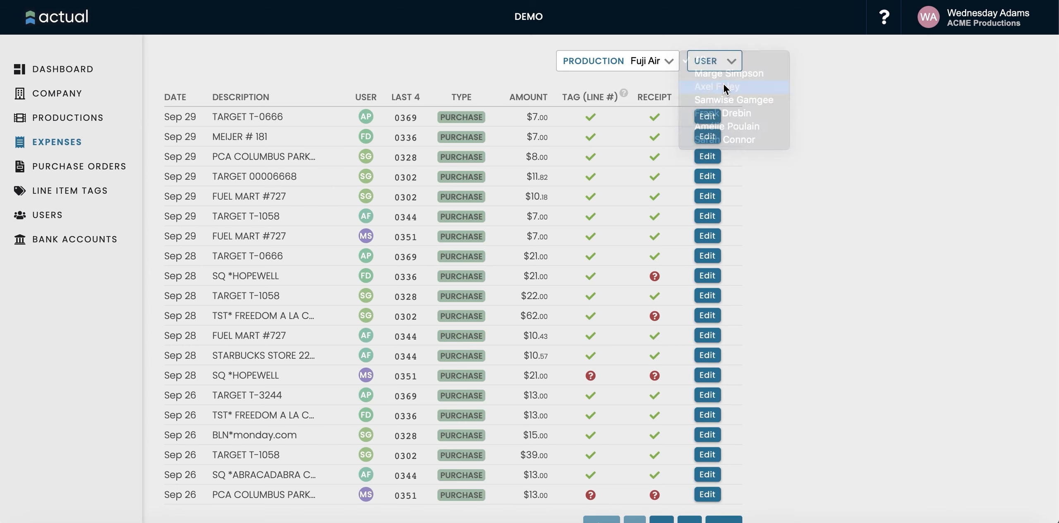